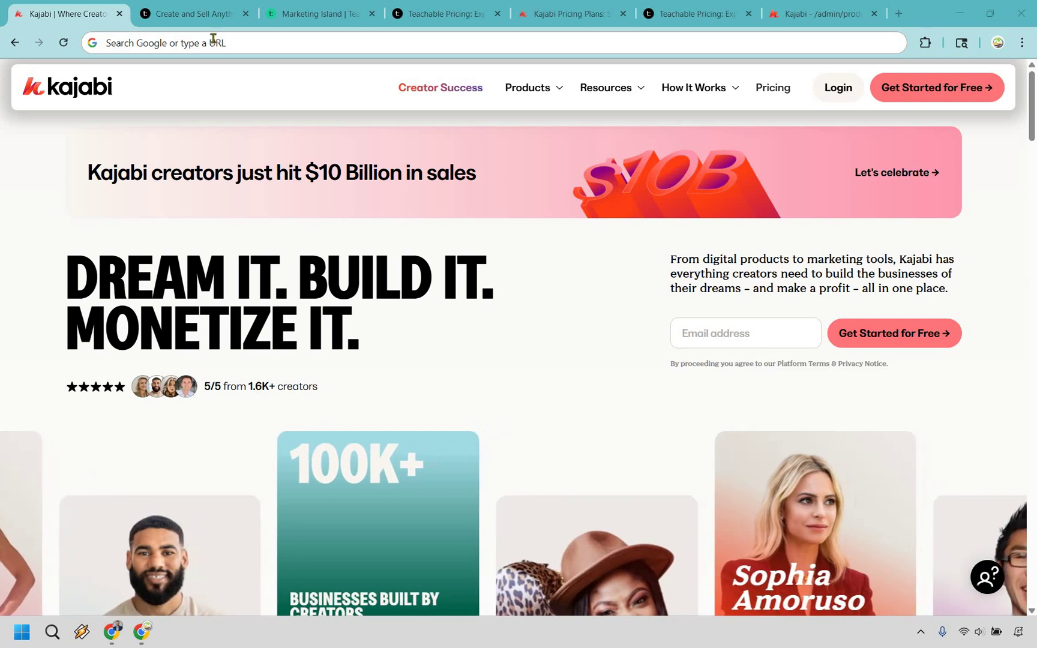
Cycle between the Kajabi and Teachable homepage tabs, ending on Teachable's homepage
{"action": "key", "text": "ctrl+Tab"}
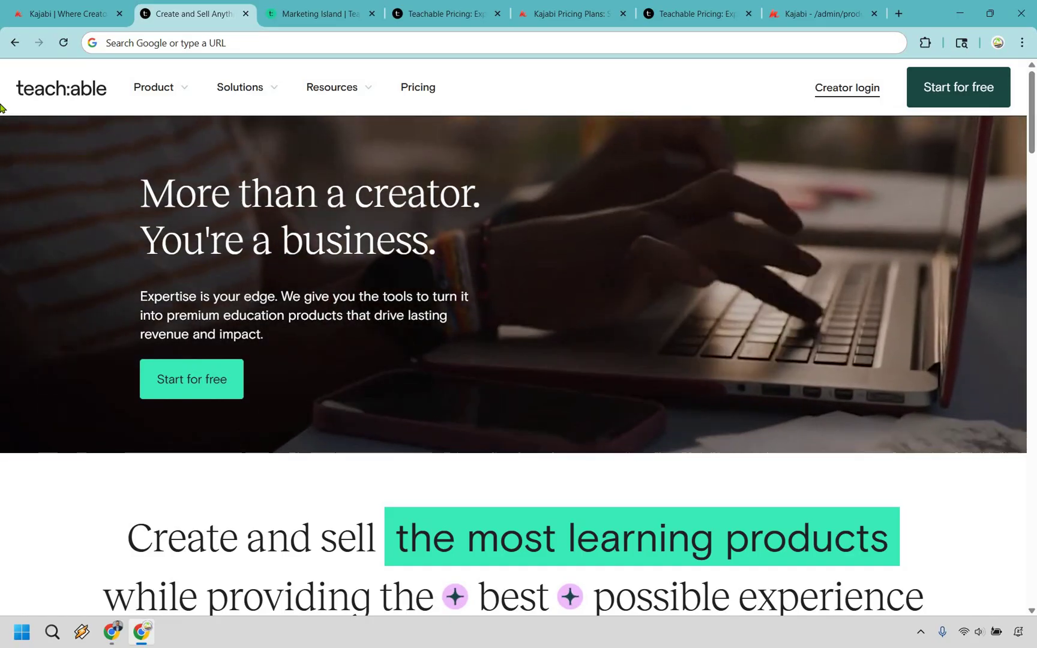
{"action": "key", "text": "ctrl+shift+Tab"}
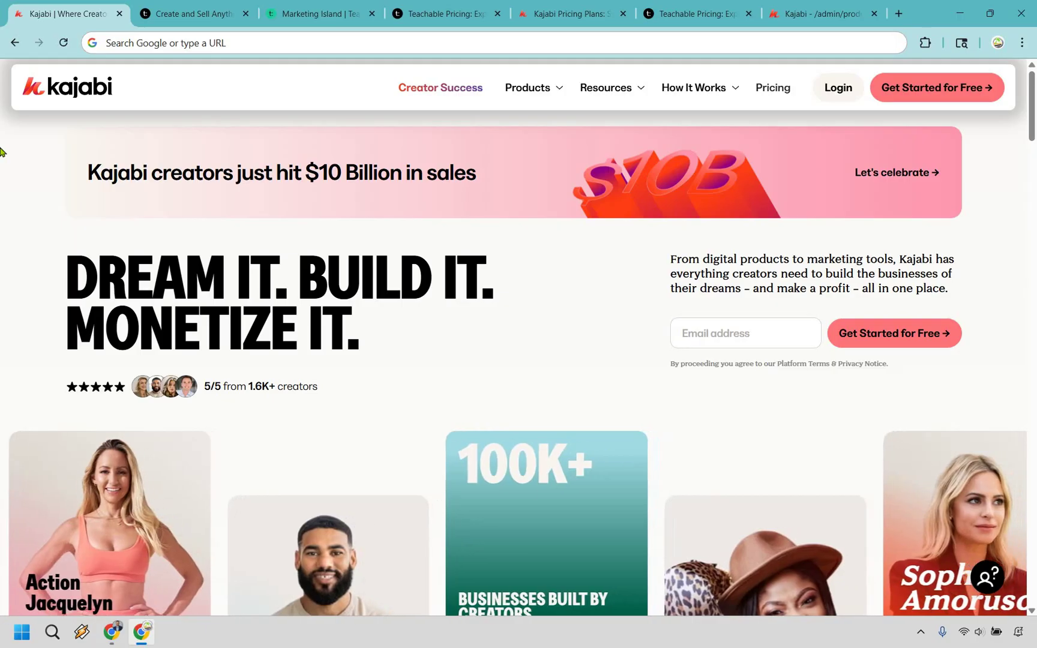
{"action": "key", "text": "ctrl+Tab"}
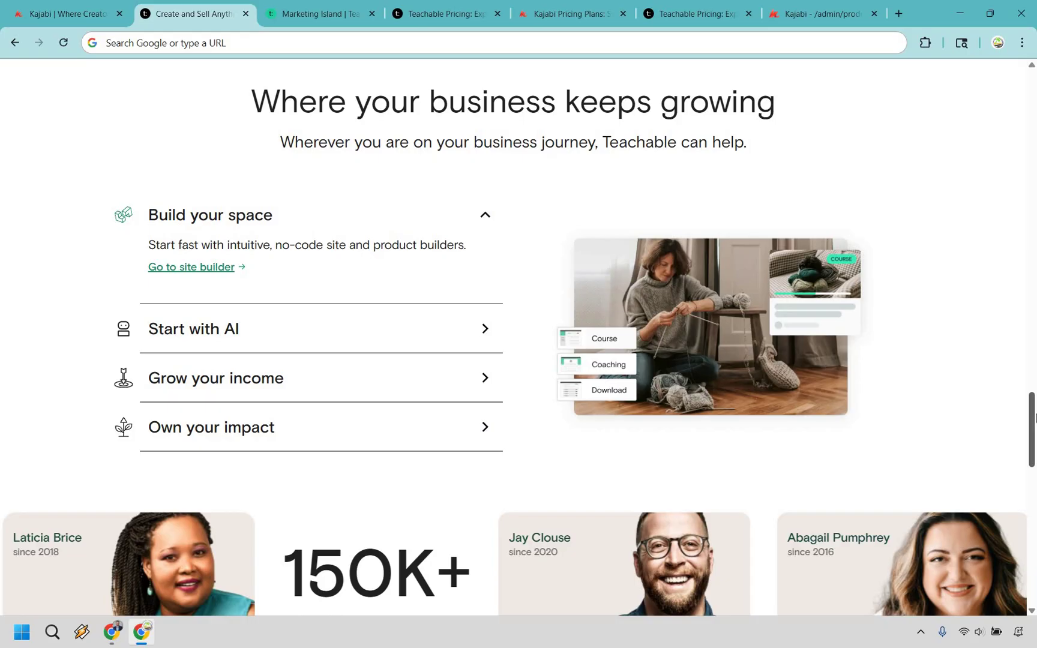
Scroll Teachable's homepage up to its 'Straightforward pricing' section
{"action": "left_click_drag", "start_coordinate": [1034, 418], "coordinate": [1034, 328]}
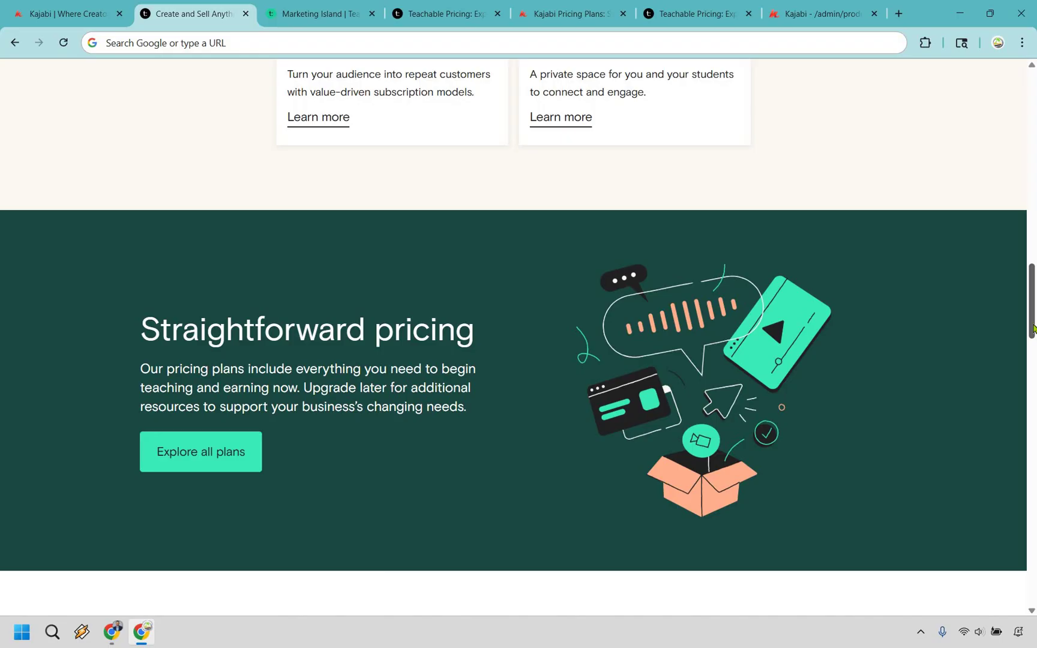
Expand Kajabi's Sales, Website and Marketing sidebar sections, then switch to Teachable's Marketing Island curriculum
{"action": "key", "text": "ctrl+shift+Tab"}
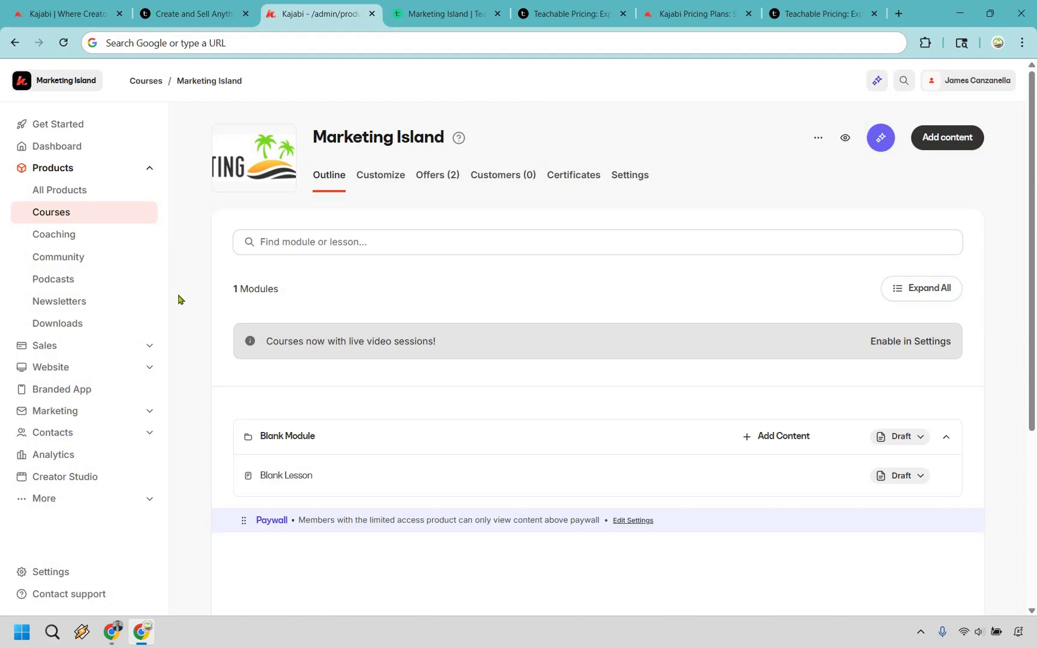
{"action": "left_click", "coordinate": [150, 347]}
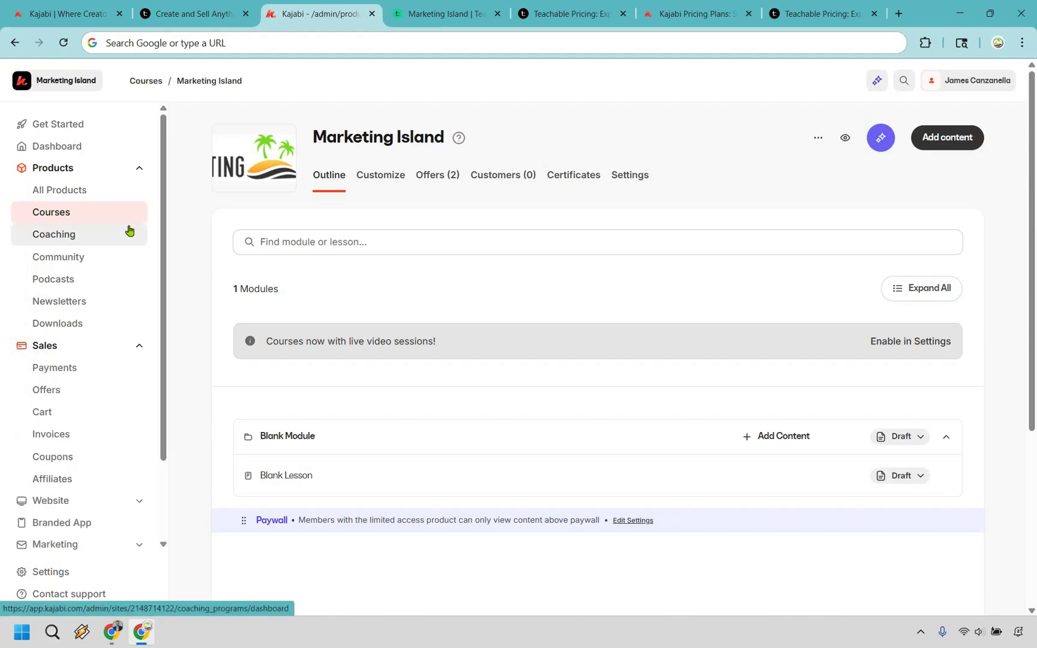
{"action": "scroll", "coordinate": [125, 234], "scroll_direction": "down", "scroll_amount": 2}
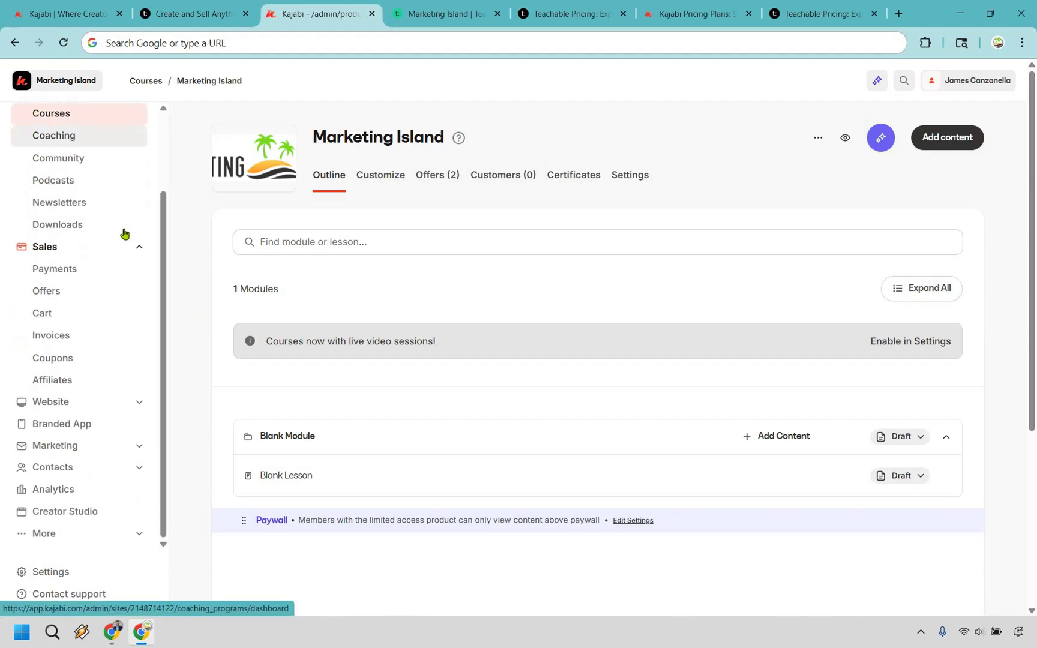
{"action": "left_click", "coordinate": [123, 402]}
{"action": "scroll", "coordinate": [135, 442], "scroll_direction": "down", "scroll_amount": 2}
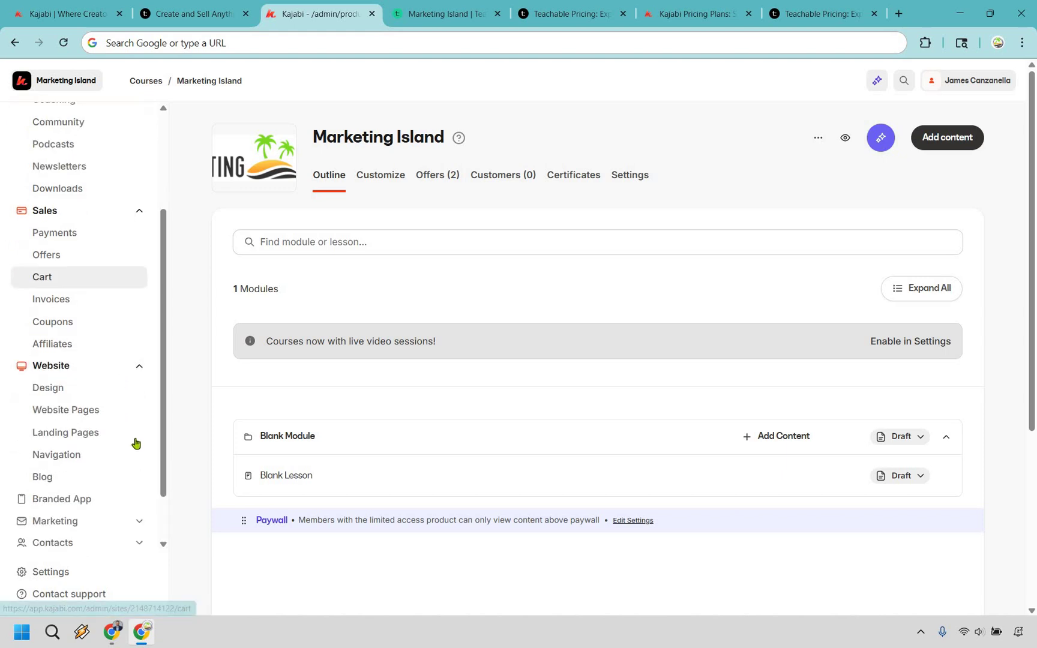
{"action": "left_click", "coordinate": [139, 445]}
{"action": "scroll", "coordinate": [143, 468], "scroll_direction": "down", "scroll_amount": 2}
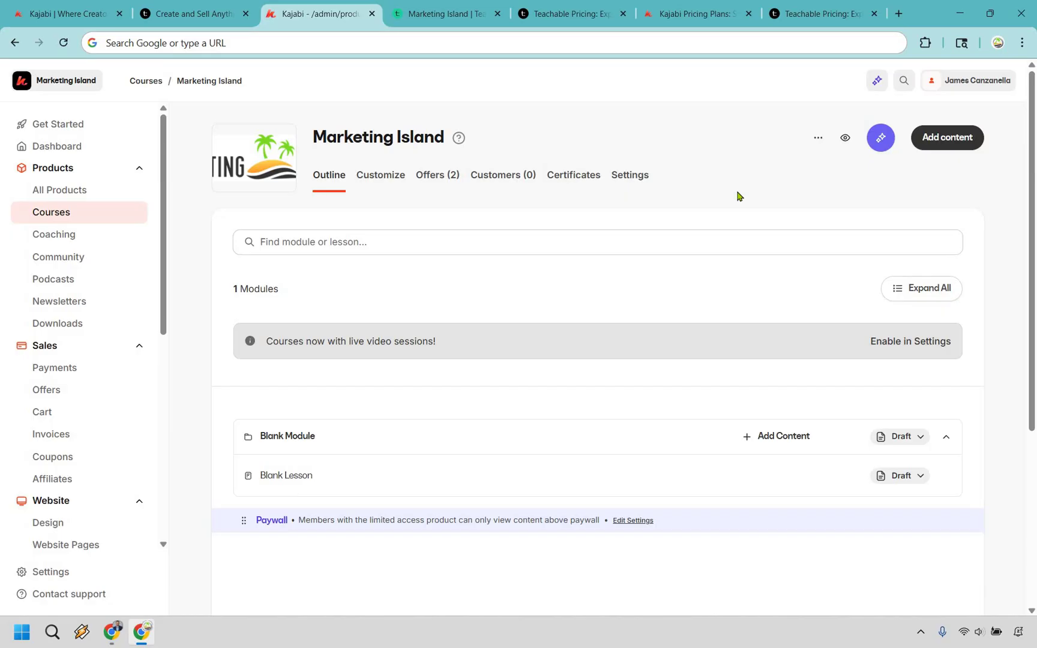
{"action": "left_click", "coordinate": [424, 13]}
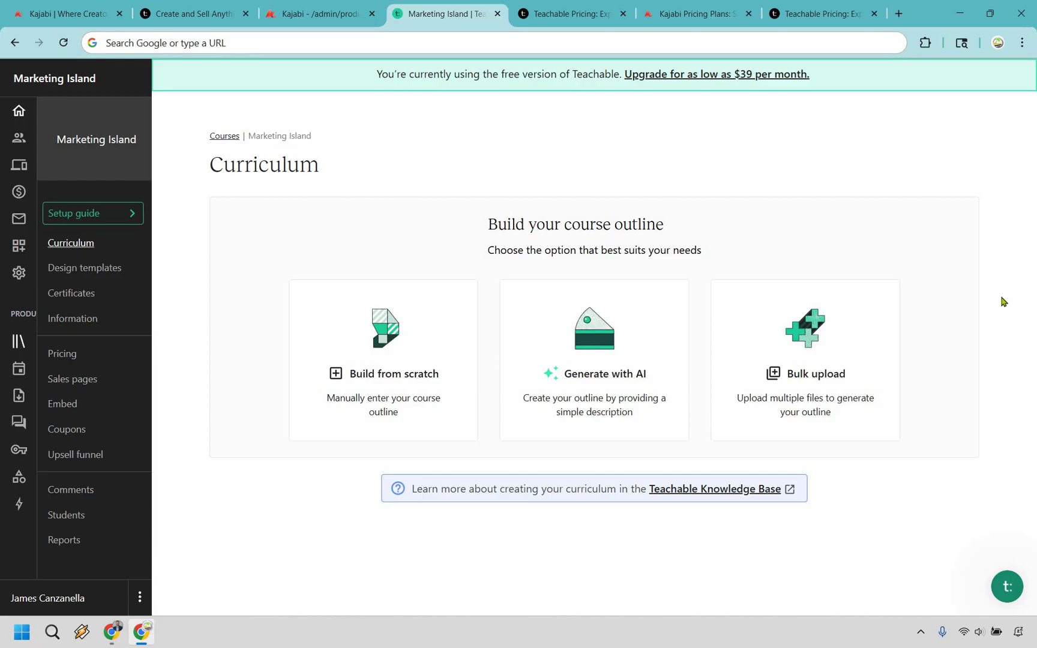
Build the outline from scratch with an 'Introduction' section and an Introduction lesson
{"action": "left_click", "coordinate": [381, 357]}
{"action": "type", "text": "Introduction"}
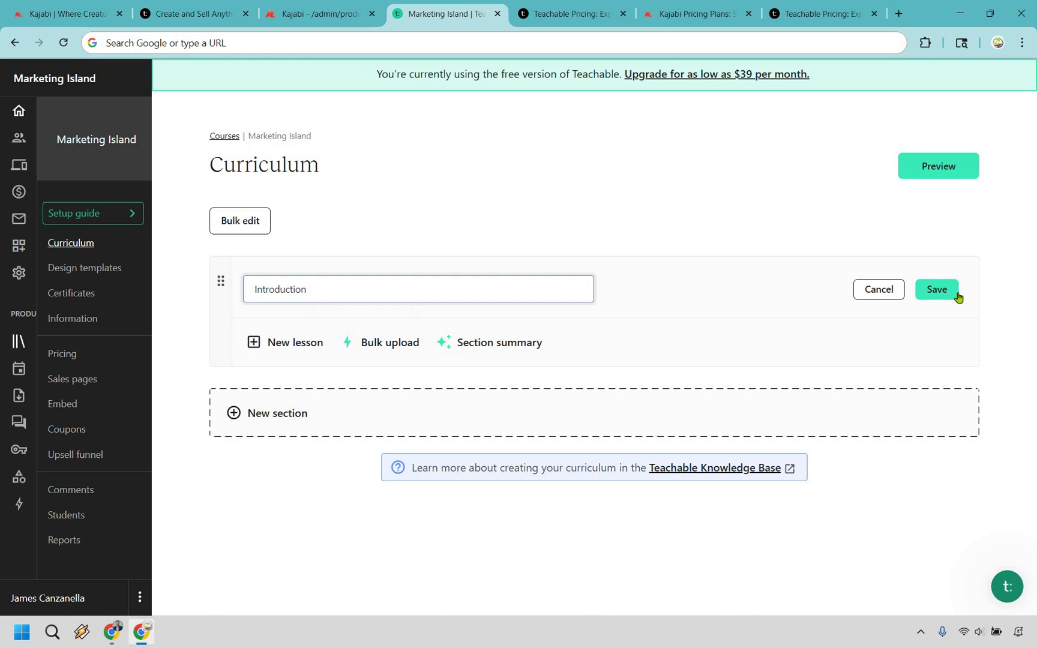
{"action": "left_click", "coordinate": [952, 290]}
{"action": "left_click", "coordinate": [935, 327]}
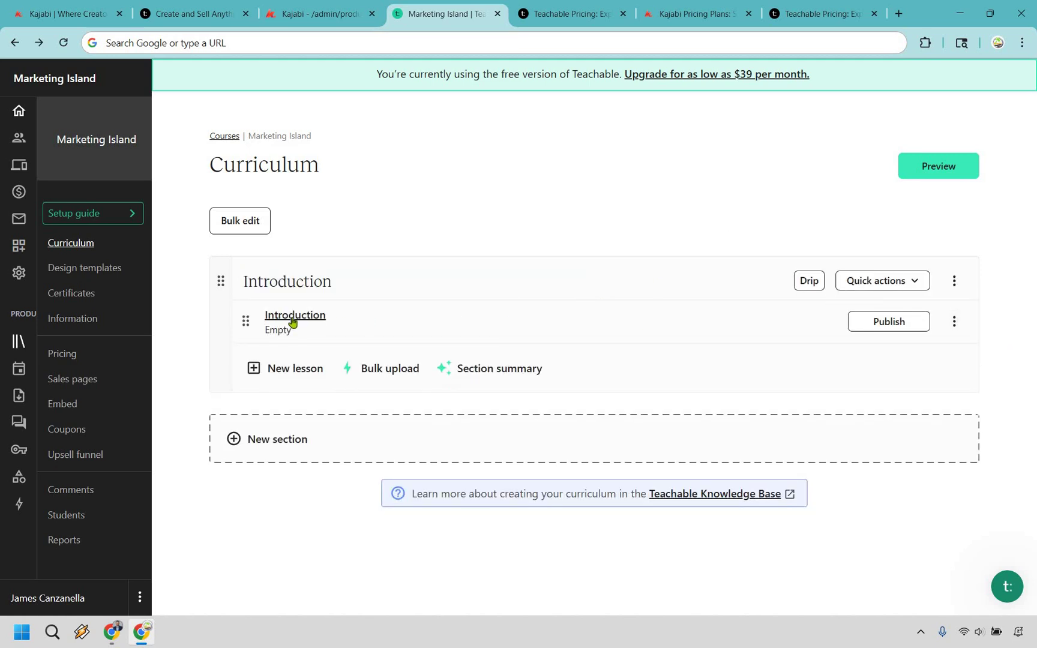
Open the Introduction lesson and bring up its list of content types
{"action": "left_click", "coordinate": [293, 322]}
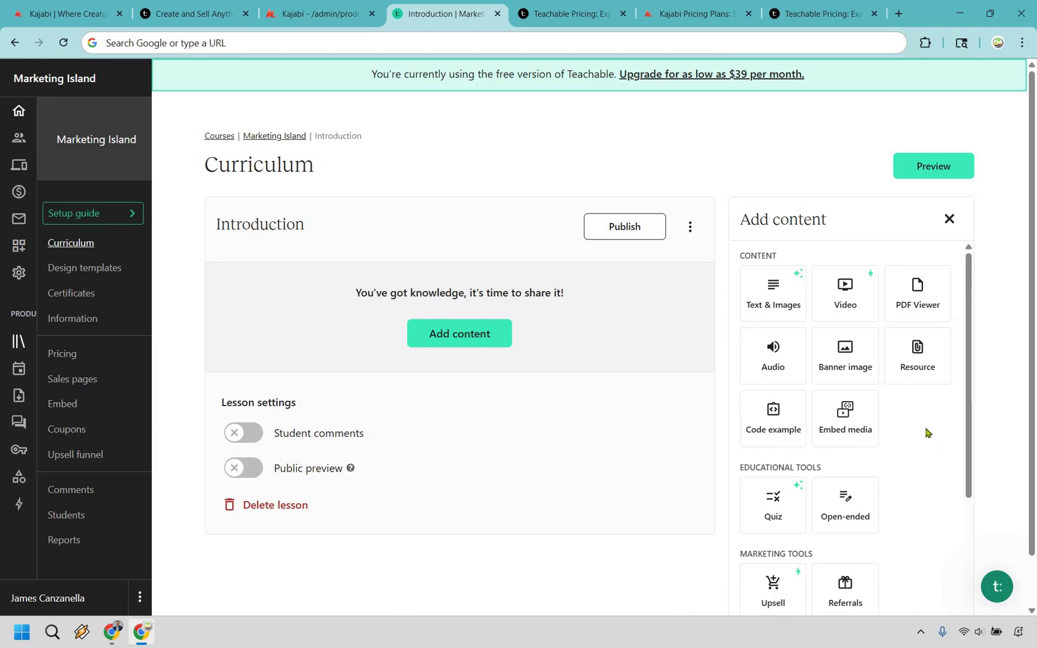
{"action": "scroll", "coordinate": [940, 429], "scroll_direction": "down", "scroll_amount": 1}
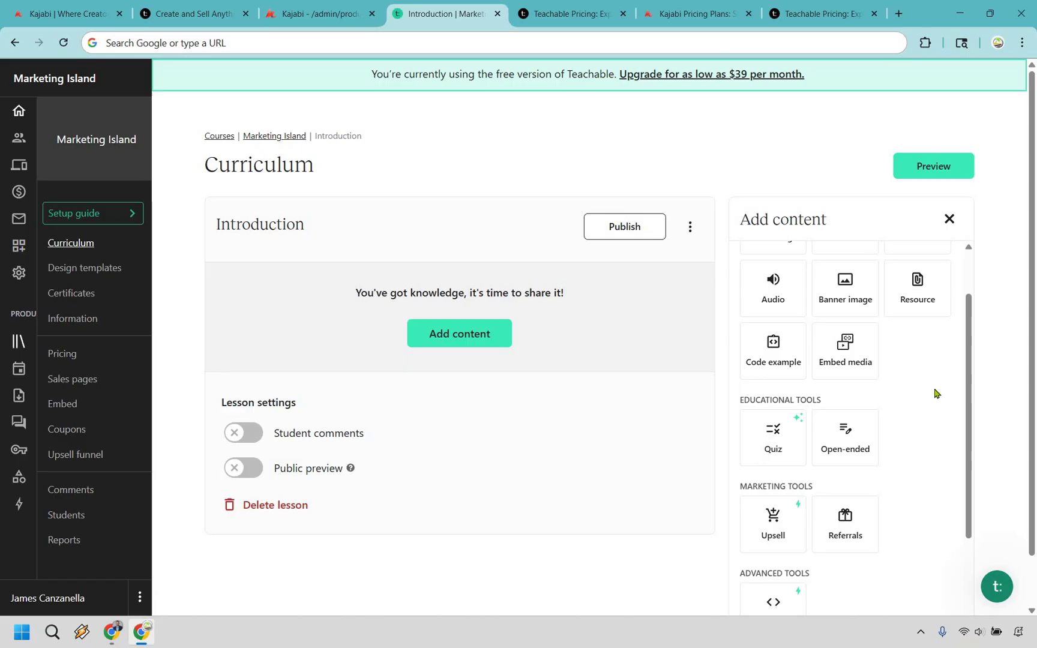
{"action": "scroll", "coordinate": [933, 389], "scroll_direction": "down", "scroll_amount": 1}
{"action": "scroll", "coordinate": [910, 419], "scroll_direction": "down", "scroll_amount": 1}
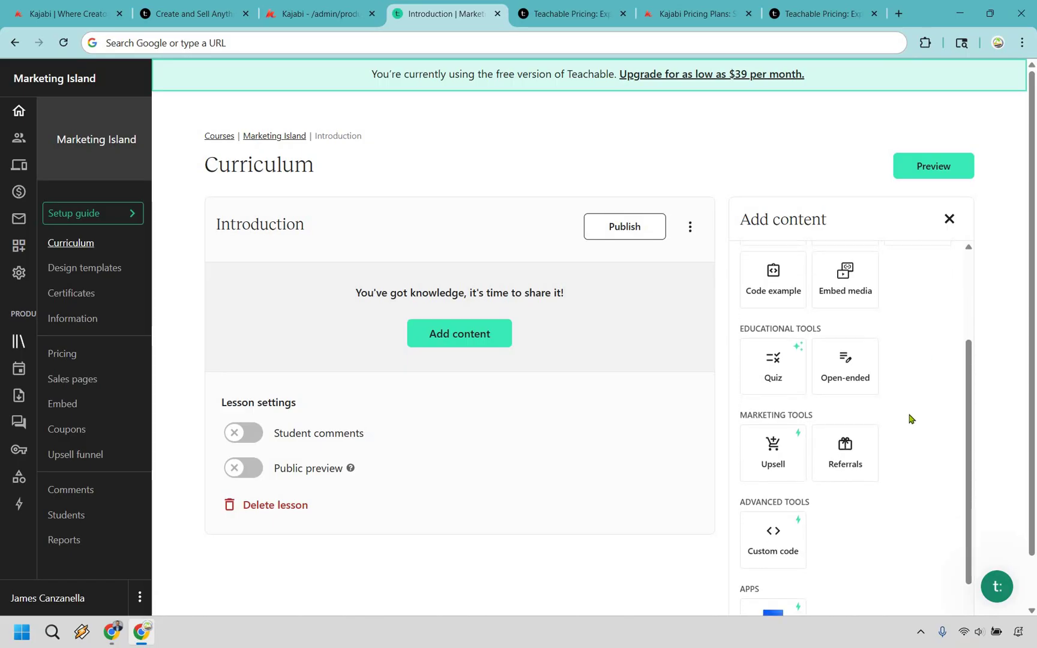
{"action": "scroll", "coordinate": [910, 525], "scroll_direction": "up", "scroll_amount": 3}
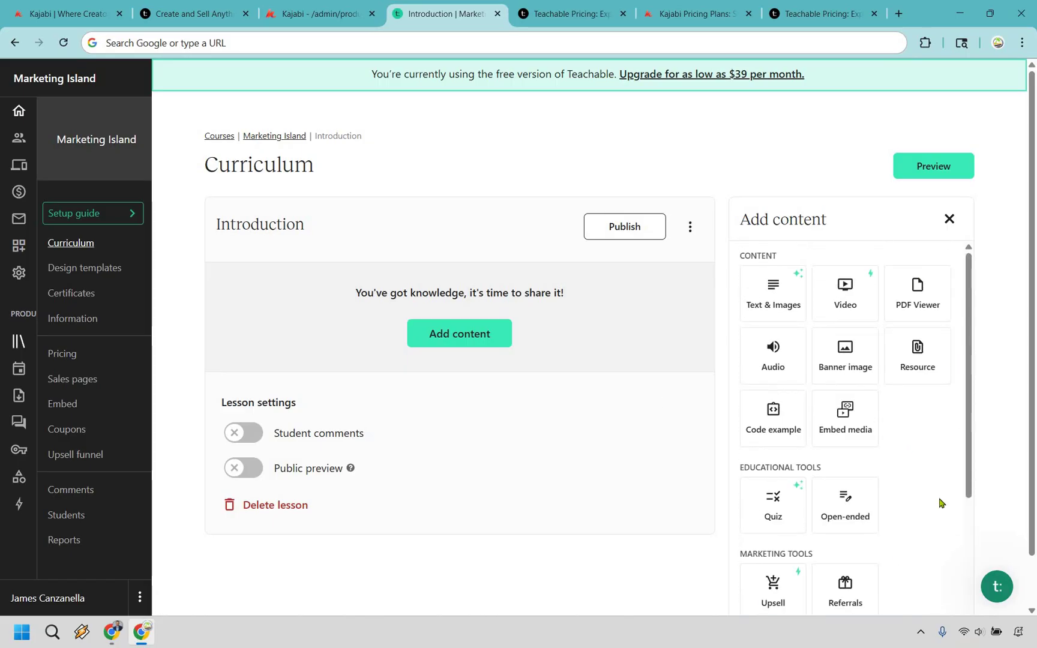
{"action": "left_click", "coordinate": [802, 355]}
Scroll Kajabi's Introduction lesson editor down to Automations and back, then jump to Teachable's pricing table
{"action": "key", "text": "ctrl+shift+Tab"}
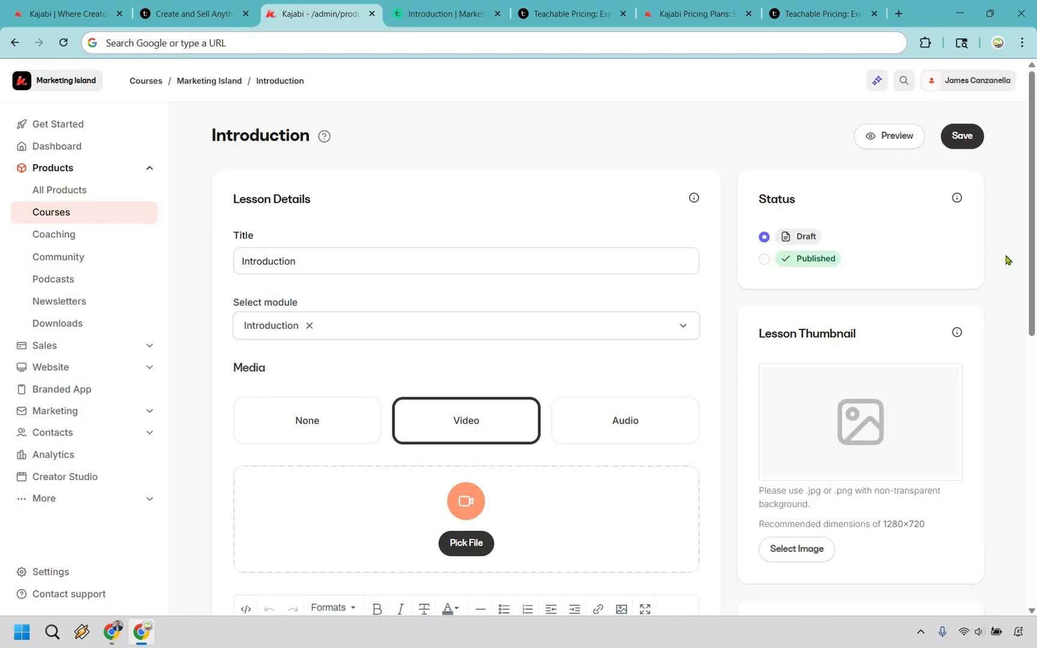
{"action": "scroll", "coordinate": [1008, 259], "scroll_direction": "down", "scroll_amount": 1}
{"action": "scroll", "coordinate": [1008, 259], "scroll_direction": "up", "scroll_amount": 1}
{"action": "scroll", "coordinate": [1008, 259], "scroll_direction": "down", "scroll_amount": 7}
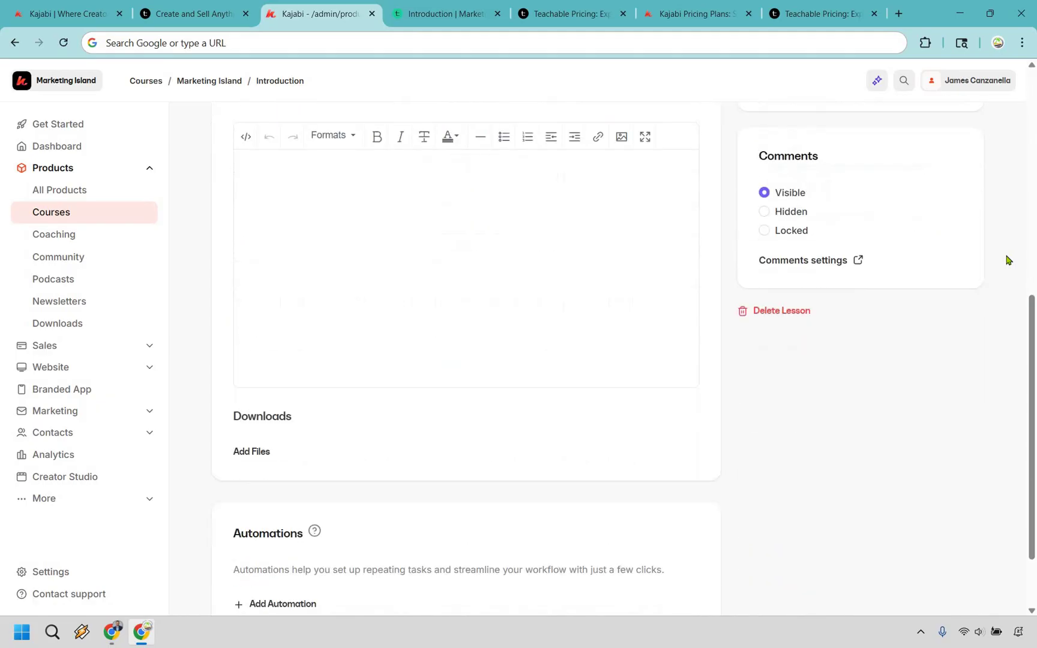
{"action": "scroll", "coordinate": [1007, 259], "scroll_direction": "up", "scroll_amount": 3}
{"action": "scroll", "coordinate": [1008, 260], "scroll_direction": "up", "scroll_amount": 4}
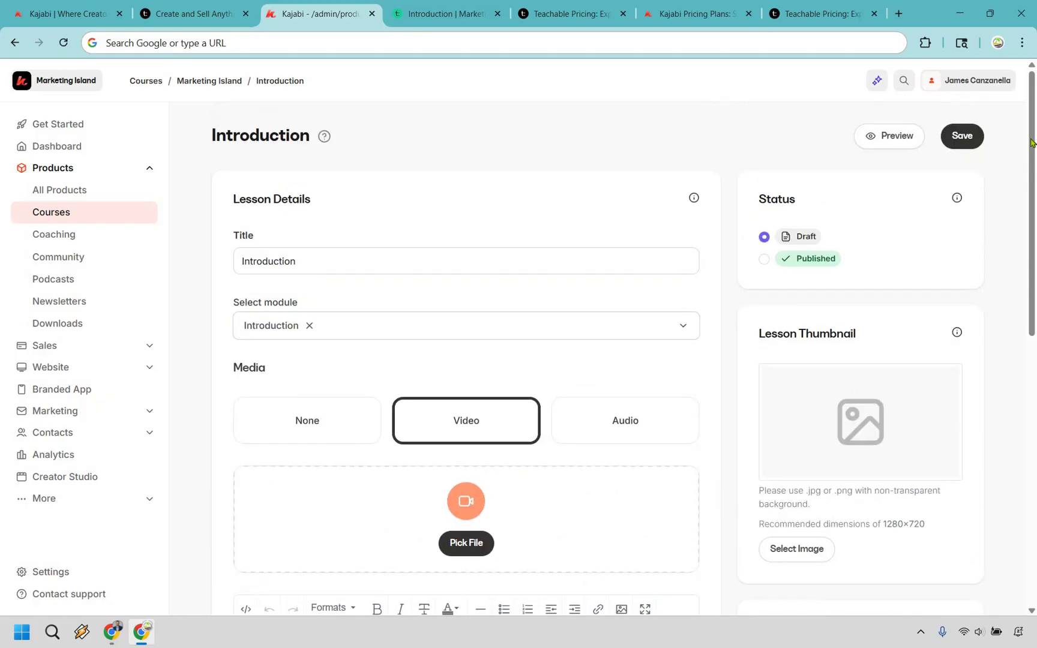
{"action": "scroll", "coordinate": [308, 193], "scroll_direction": "down", "scroll_amount": 1}
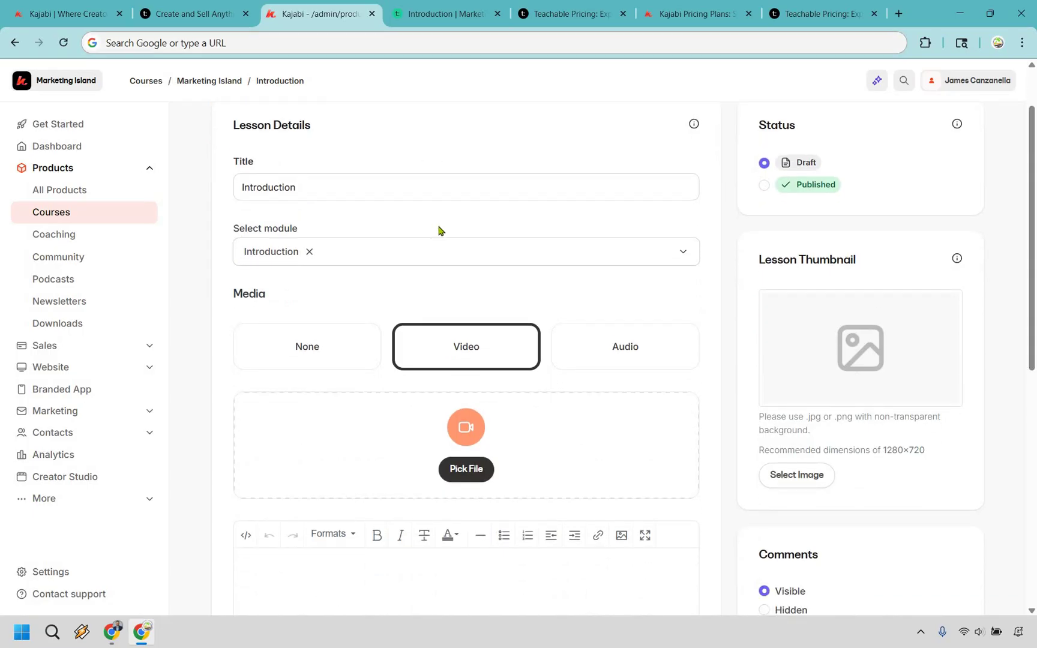
{"action": "scroll", "coordinate": [321, 271], "scroll_direction": "down", "scroll_amount": 1}
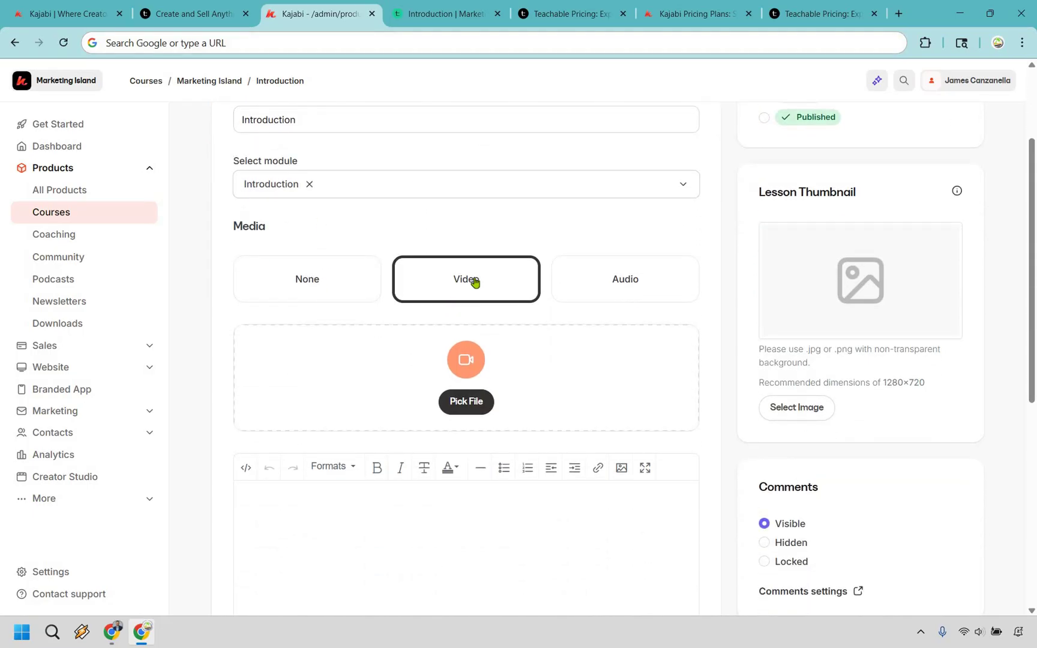
{"action": "scroll", "coordinate": [543, 219], "scroll_direction": "down", "scroll_amount": 2}
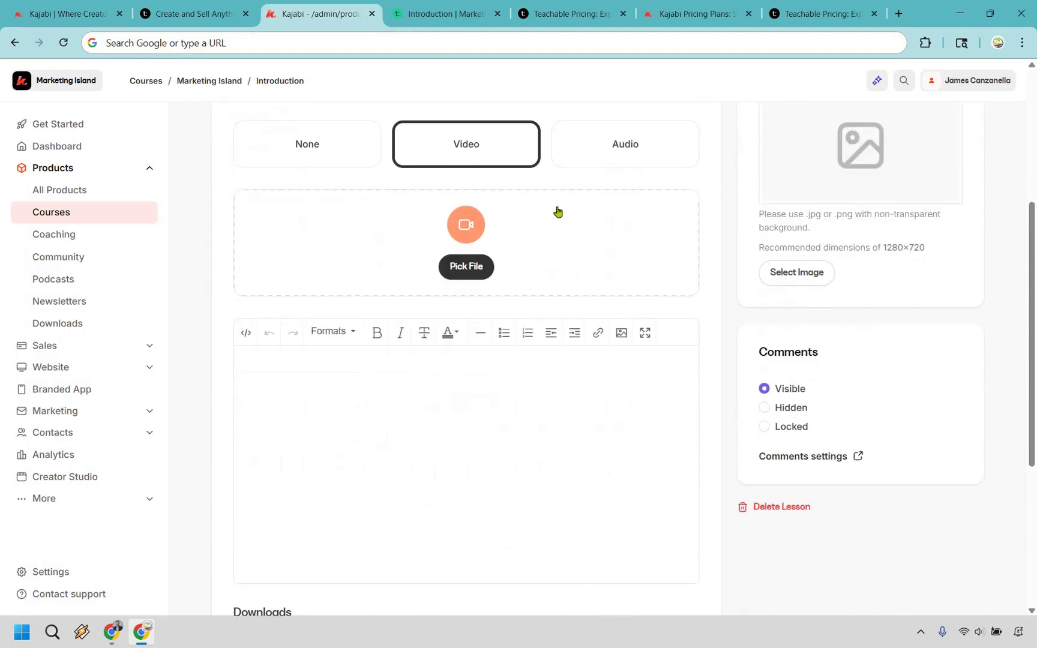
{"action": "scroll", "coordinate": [360, 378], "scroll_direction": "down", "scroll_amount": 2}
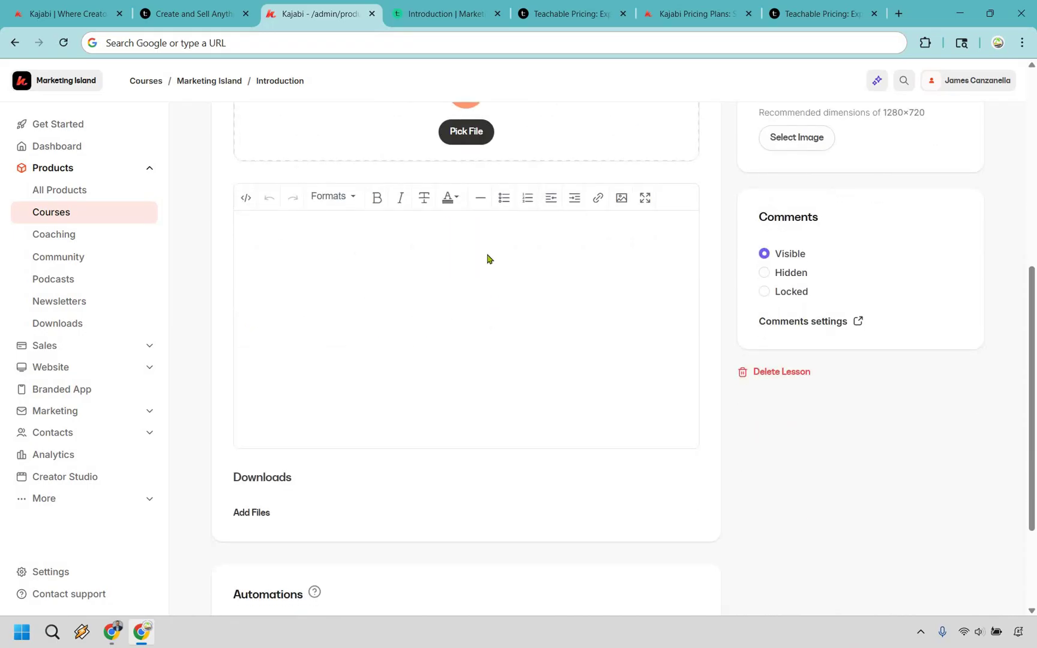
{"action": "scroll", "coordinate": [281, 327], "scroll_direction": "down", "scroll_amount": 2}
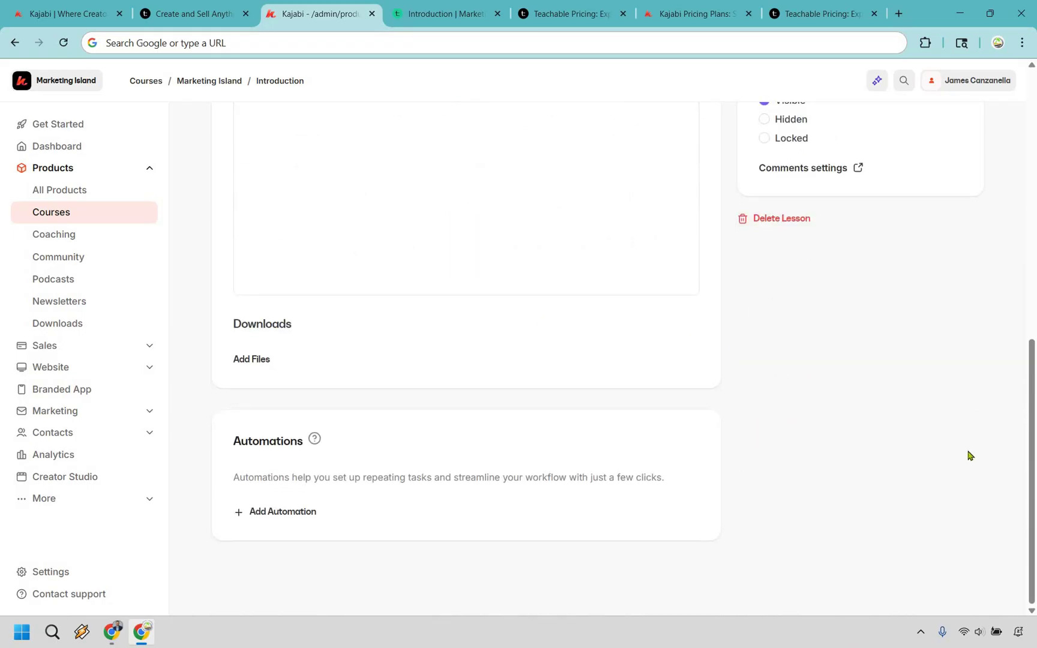
{"action": "scroll", "coordinate": [1004, 387], "scroll_direction": "up", "scroll_amount": 7}
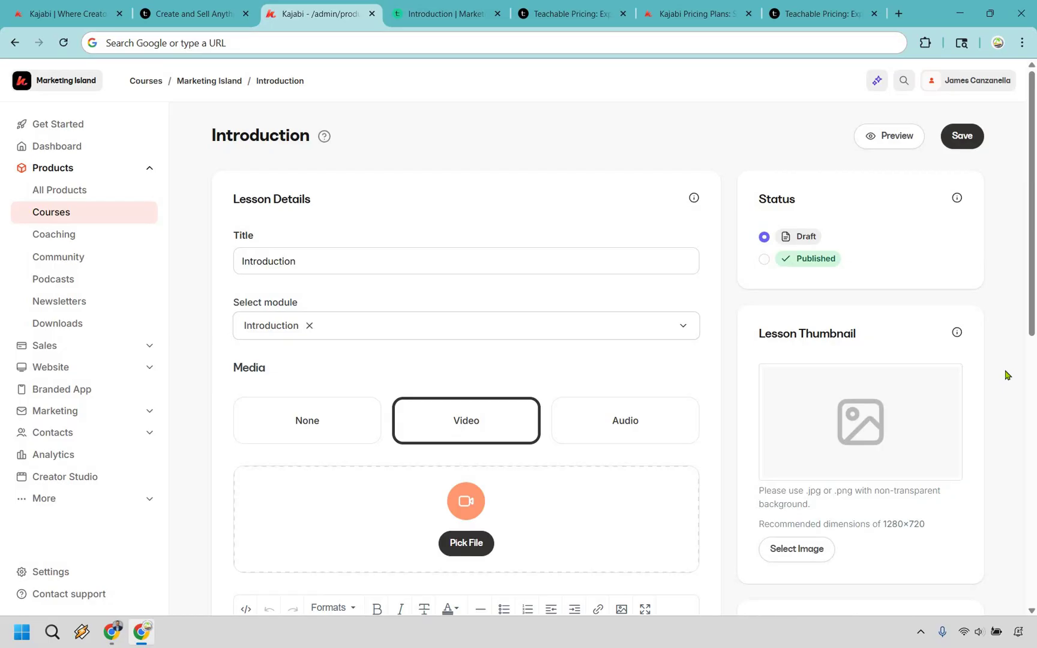
{"action": "key", "text": "ctrl+9"}
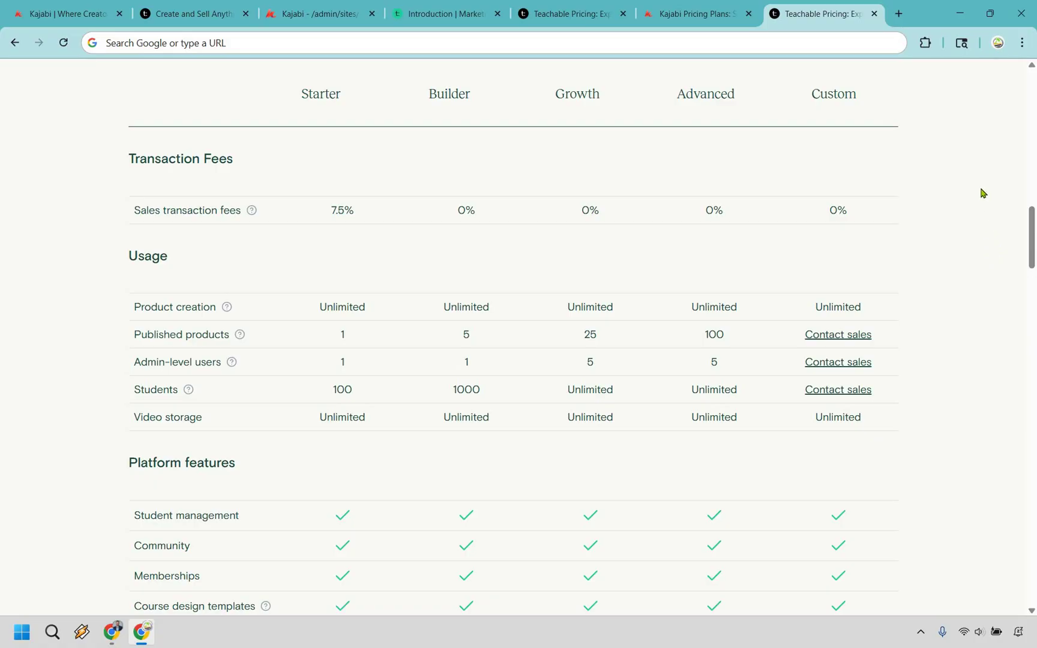
Scroll Teachable's plan table from transaction fees to processing fees and back, then switch to Kajabi pricing
{"action": "scroll", "coordinate": [132, 213], "scroll_direction": "down", "scroll_amount": 1}
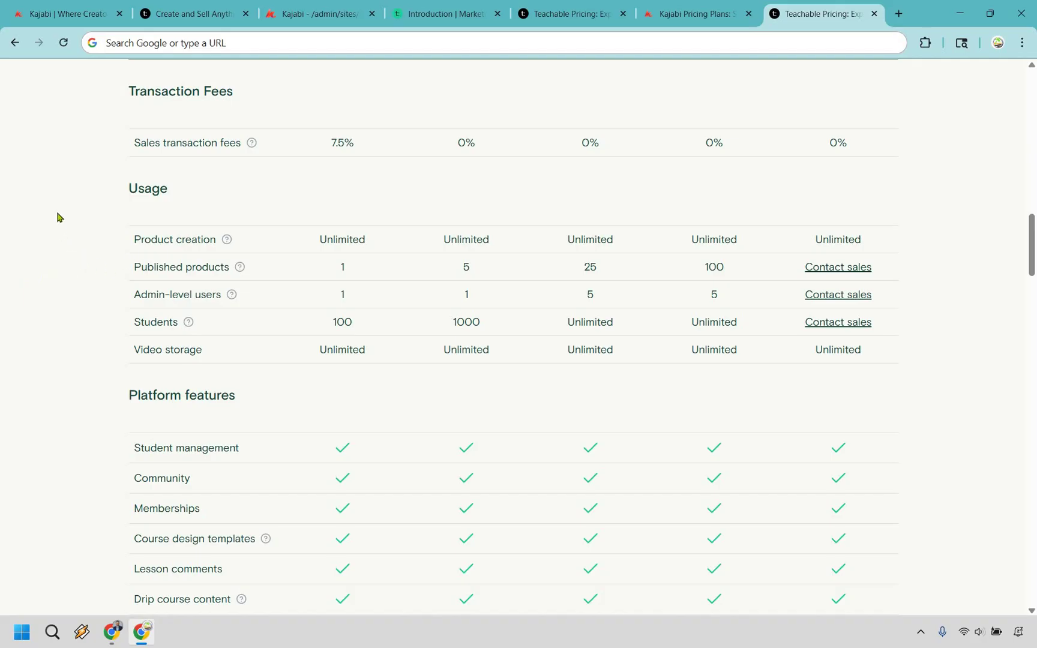
{"action": "scroll", "coordinate": [58, 217], "scroll_direction": "down", "scroll_amount": 4}
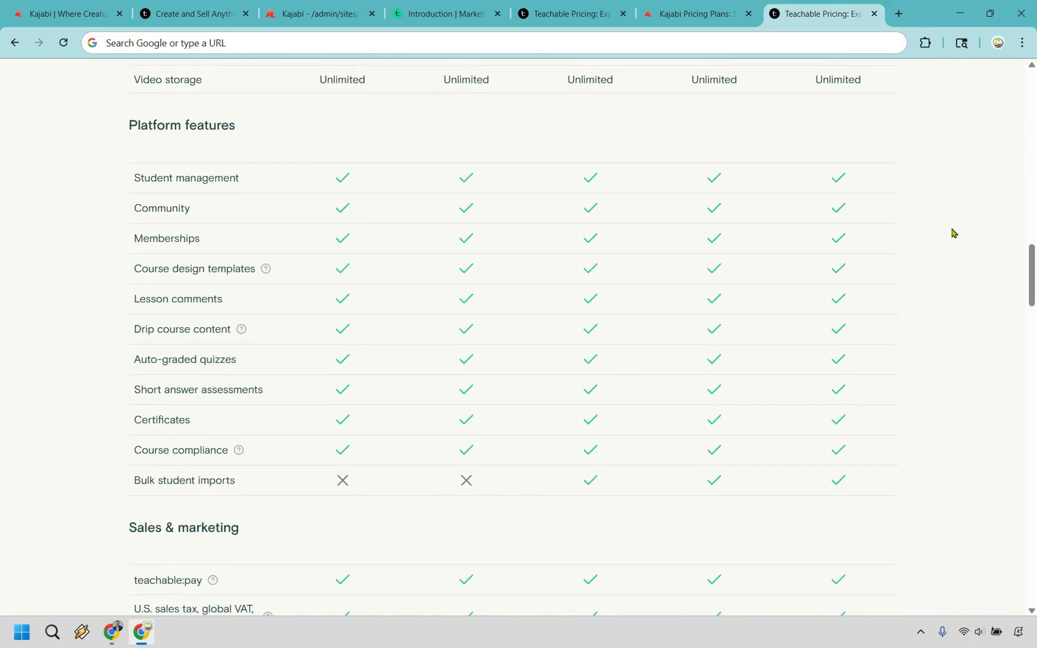
{"action": "scroll", "coordinate": [995, 212], "scroll_direction": "down", "scroll_amount": 5}
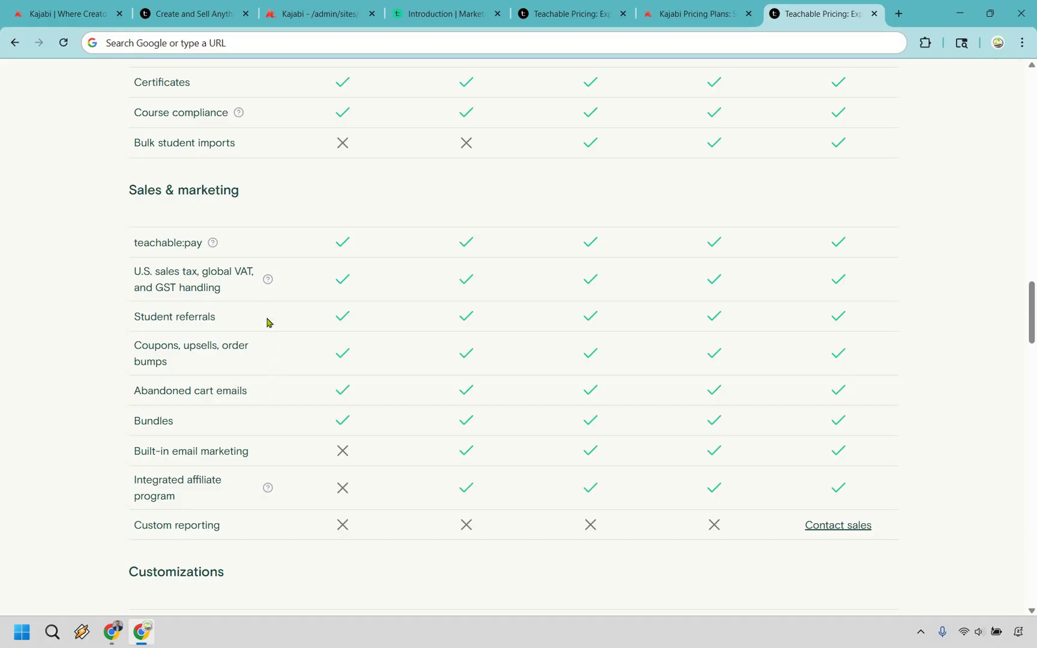
{"action": "scroll", "coordinate": [302, 357], "scroll_direction": "down", "scroll_amount": 2}
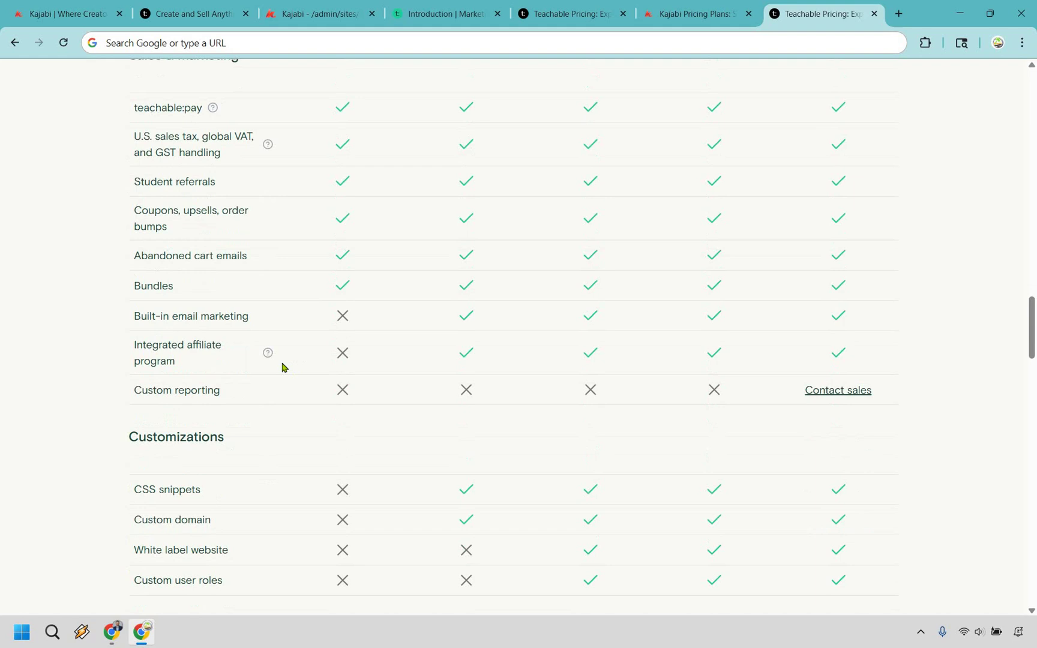
{"action": "scroll", "coordinate": [269, 264], "scroll_direction": "down", "scroll_amount": 5}
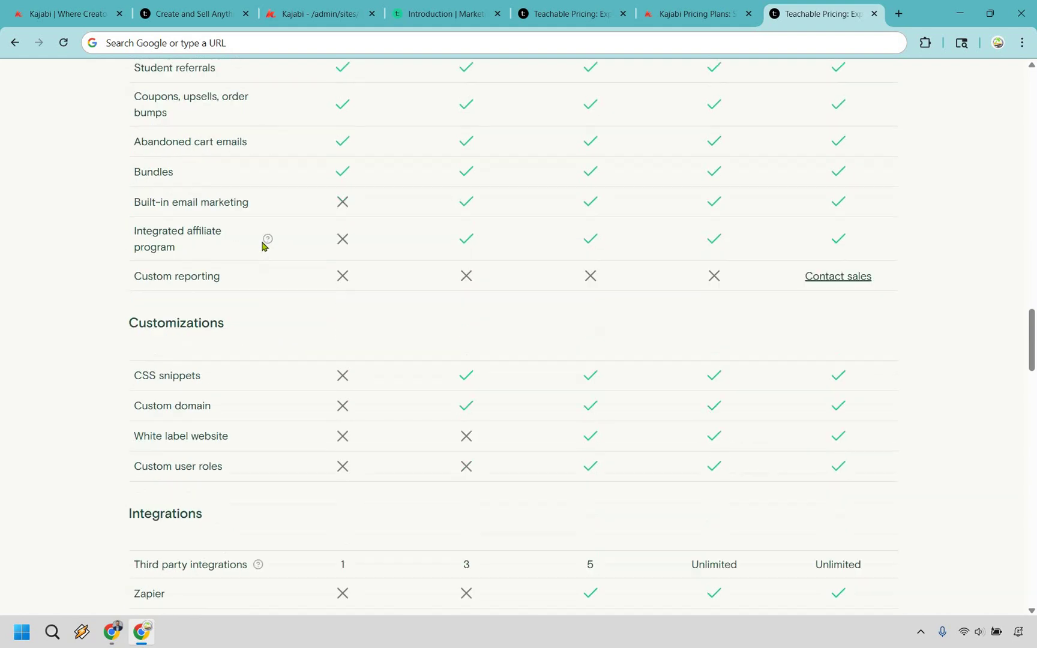
{"action": "scroll", "coordinate": [268, 219], "scroll_direction": "down", "scroll_amount": 6}
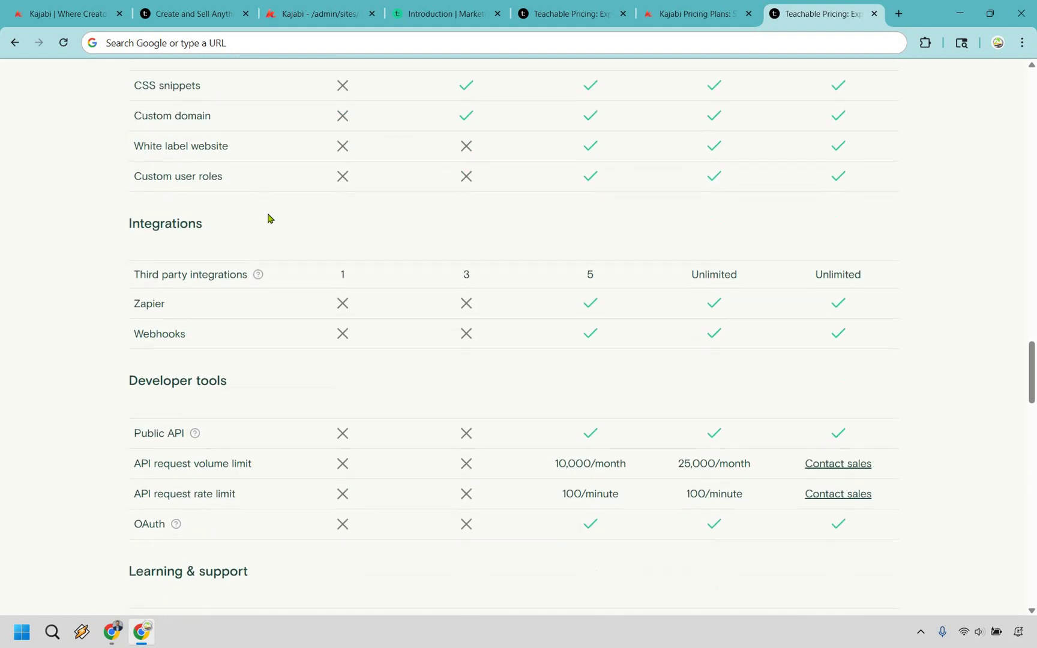
{"action": "scroll", "coordinate": [690, 298], "scroll_direction": "down", "scroll_amount": 3}
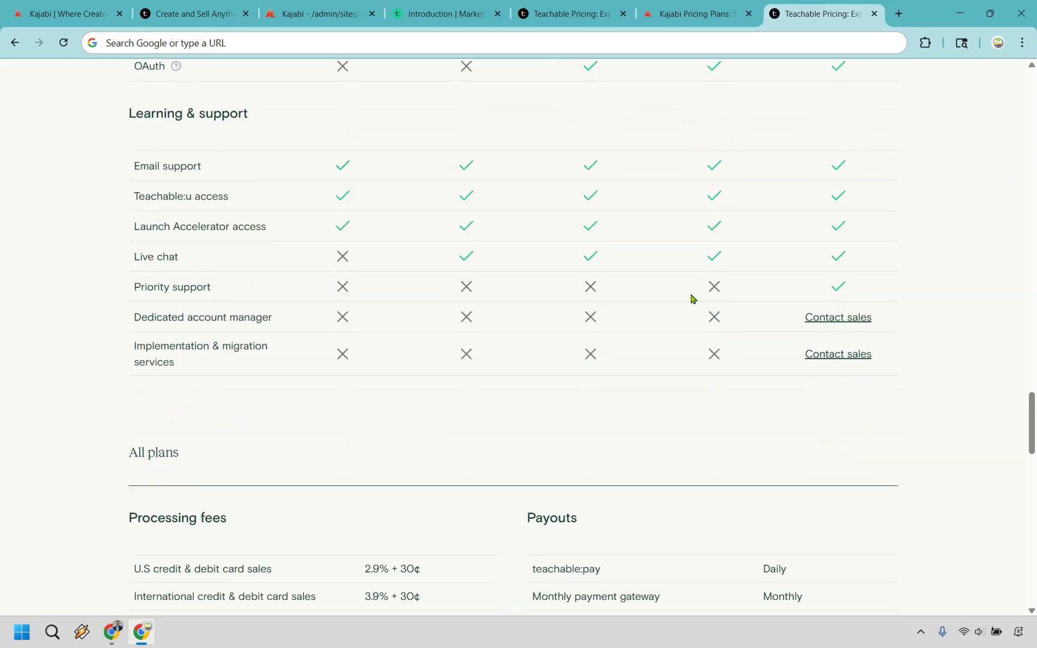
{"action": "scroll", "coordinate": [963, 376], "scroll_direction": "up", "scroll_amount": 18}
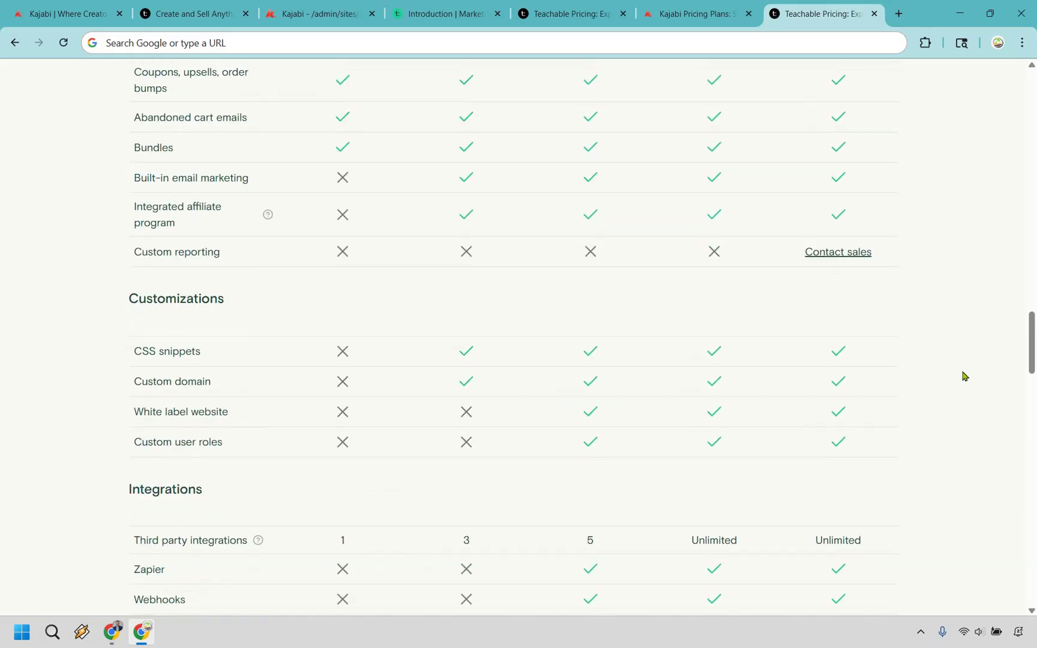
{"action": "scroll", "coordinate": [963, 376], "scroll_direction": "up", "scroll_amount": 6}
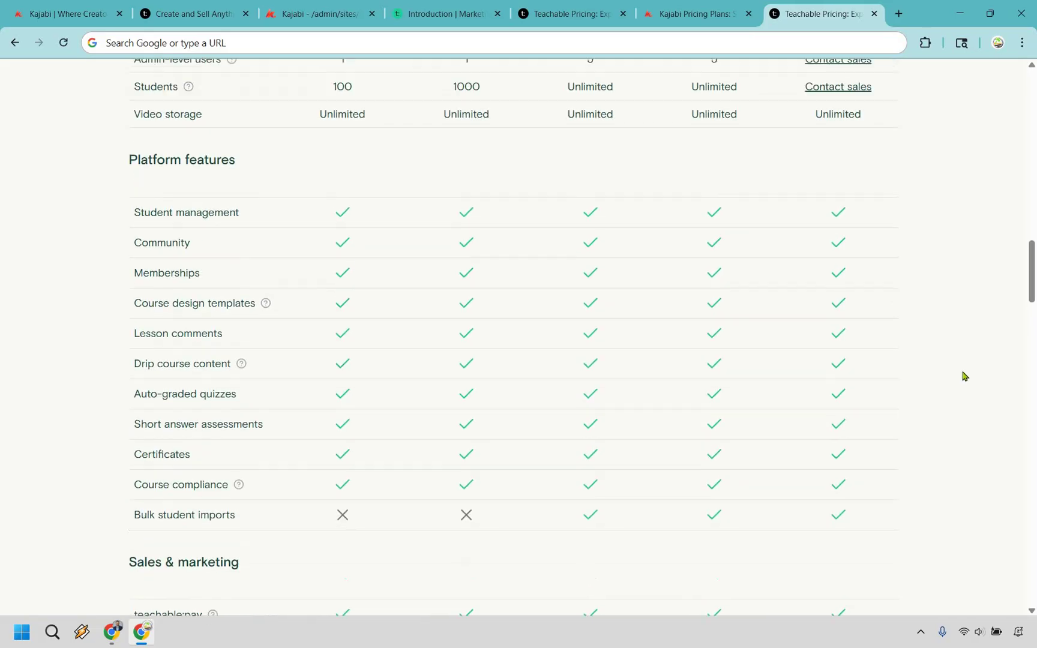
{"action": "scroll", "coordinate": [964, 377], "scroll_direction": "up", "scroll_amount": 2}
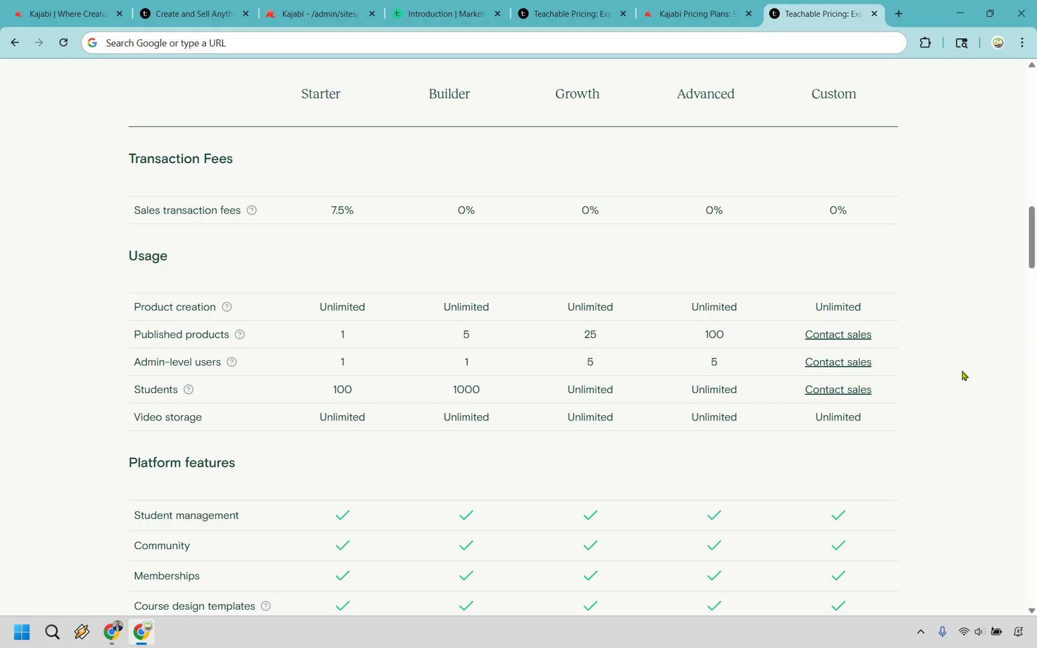
{"action": "key", "text": "ctrl+shift+Tab"}
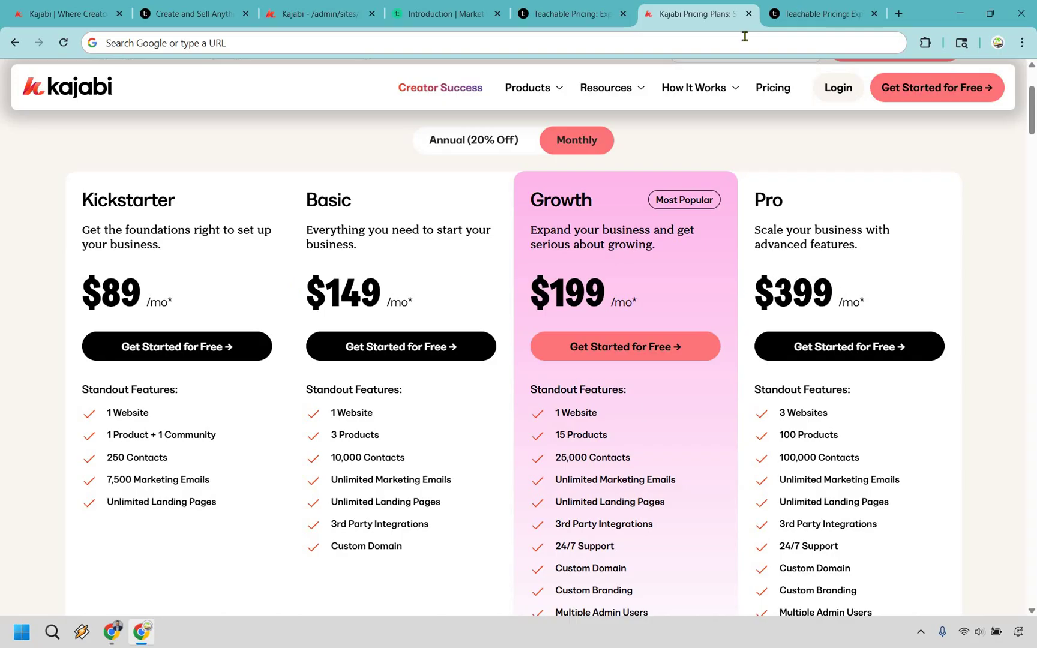
Show Teachable's pricing cards and highlight the Starter plan's 7.5% transaction fee
{"action": "left_click", "coordinate": [820, 13]}
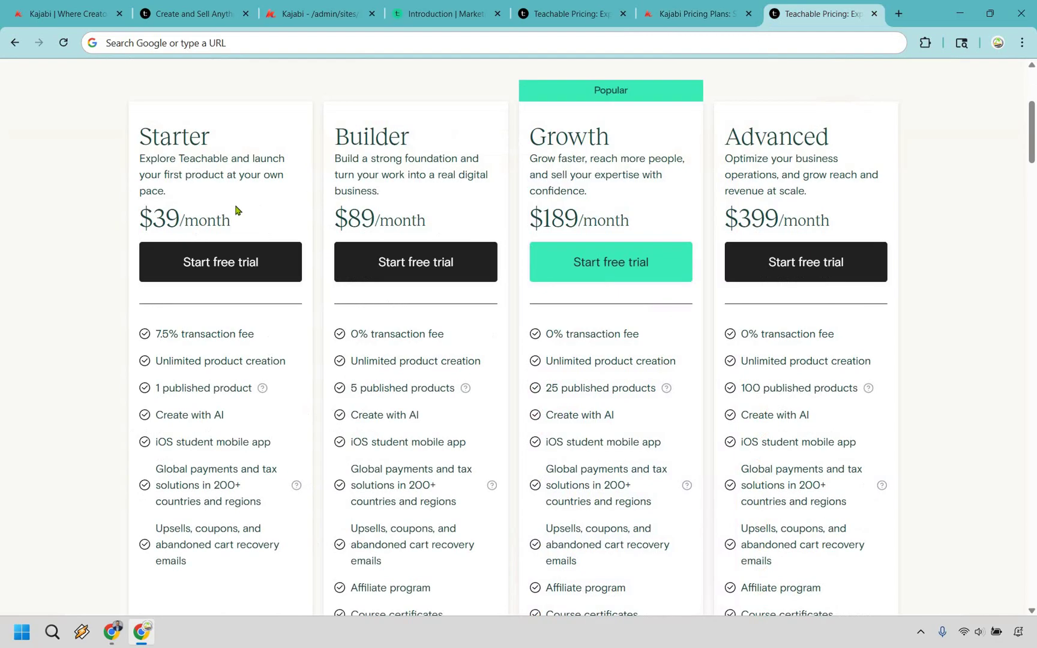
{"action": "left_click_drag", "start_coordinate": [251, 335], "coordinate": [254, 336]}
{"action": "triple_click", "coordinate": [255, 338]}
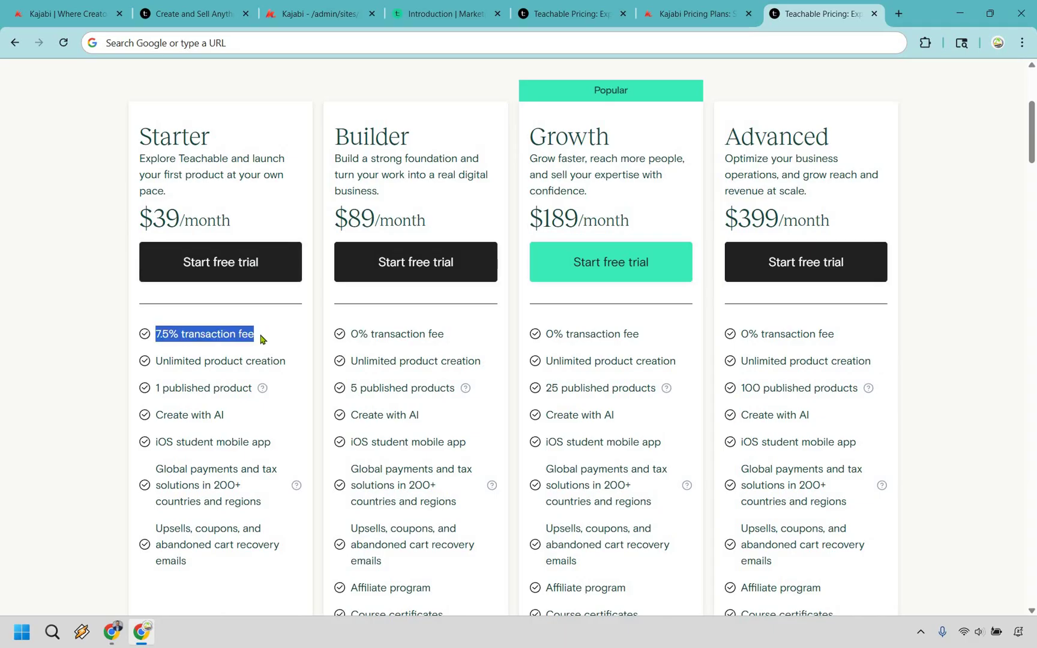
{"action": "left_click", "coordinate": [261, 337]}
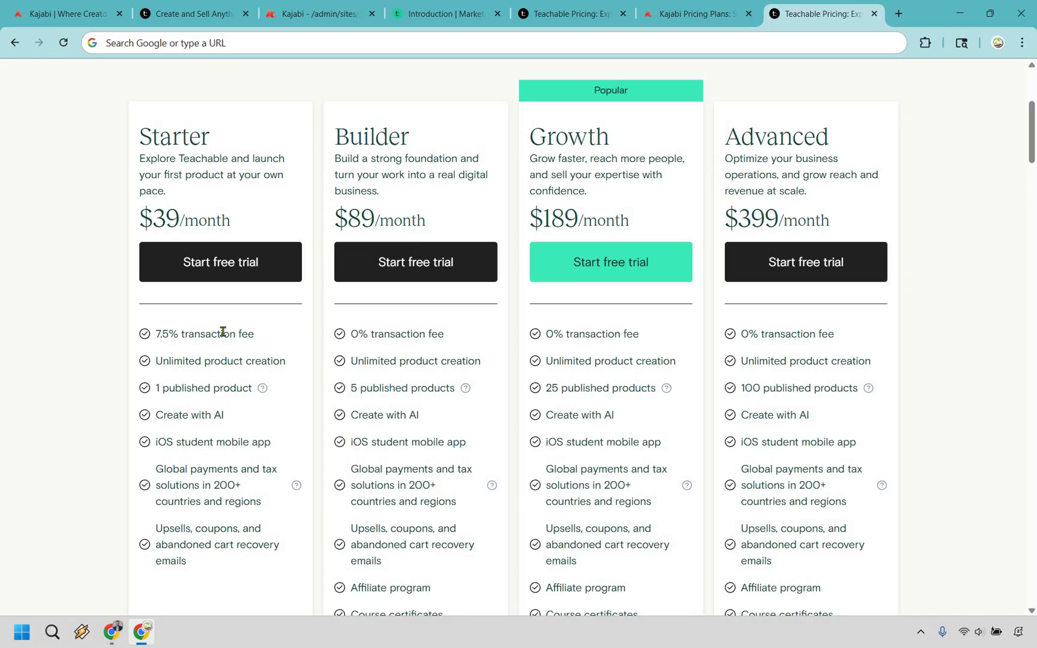
{"action": "left_click_drag", "start_coordinate": [228, 333], "coordinate": [254, 334]}
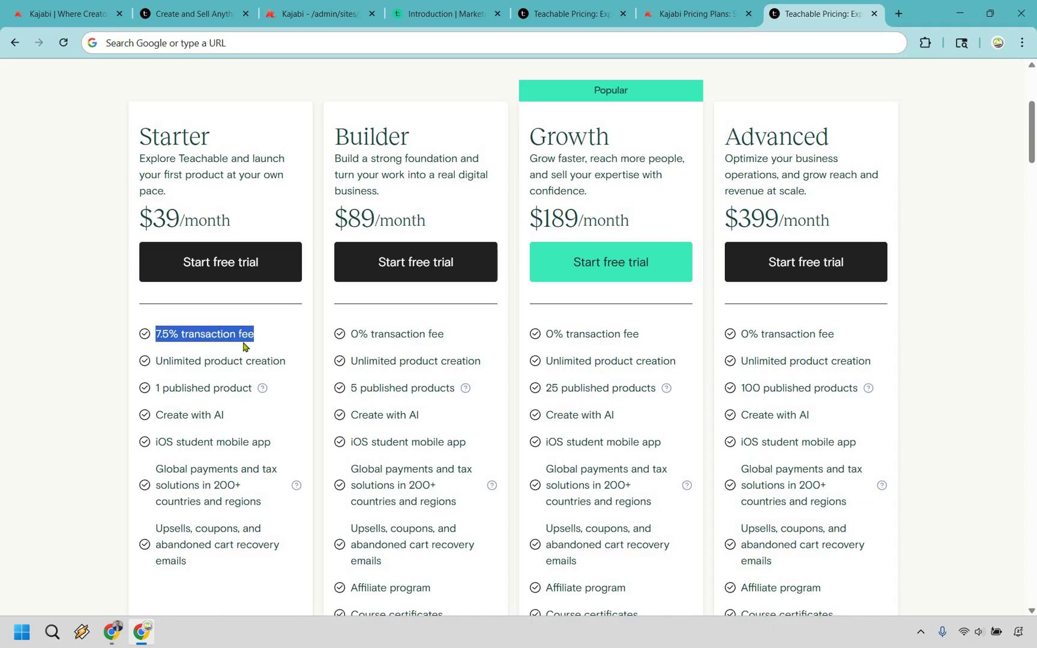
{"action": "left_click", "coordinate": [273, 337]}
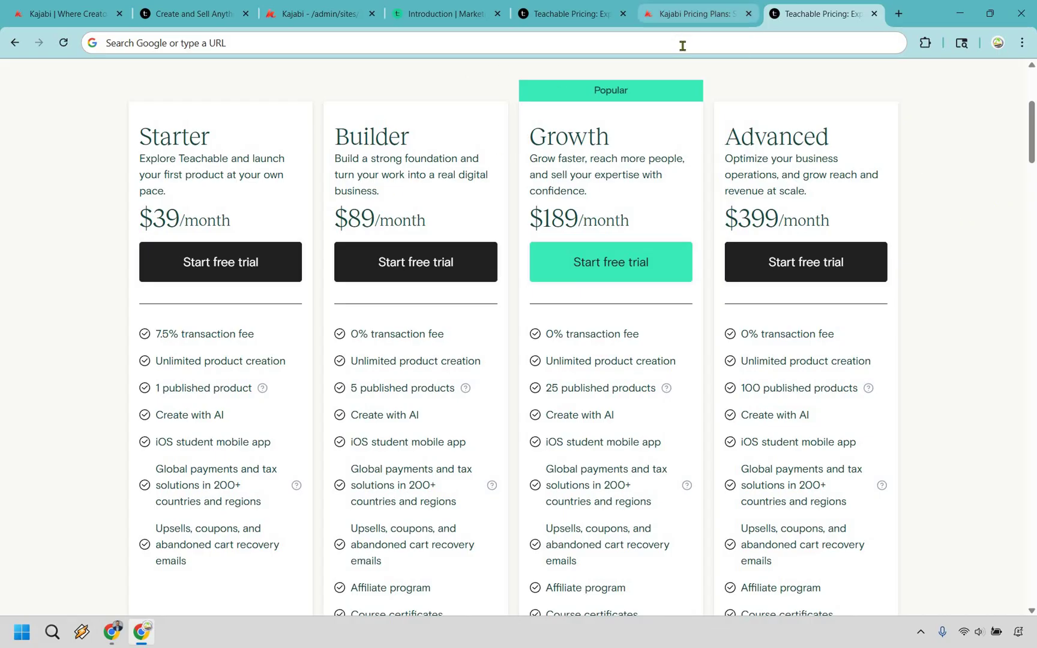
{"action": "left_click", "coordinate": [690, 13]}
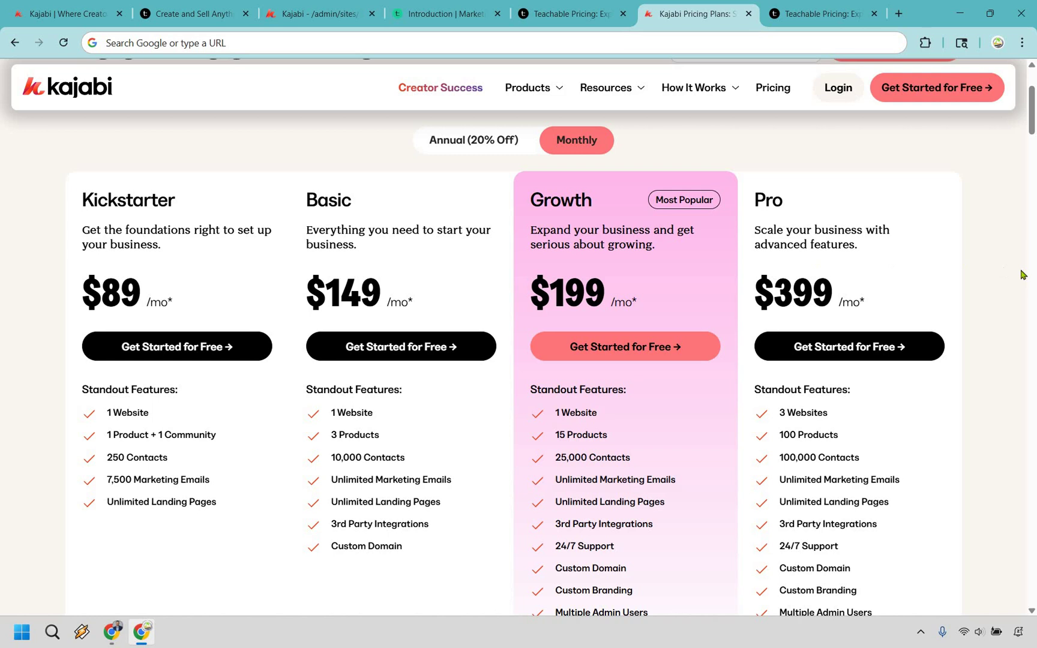
{"action": "key", "text": "ctrl+Tab"}
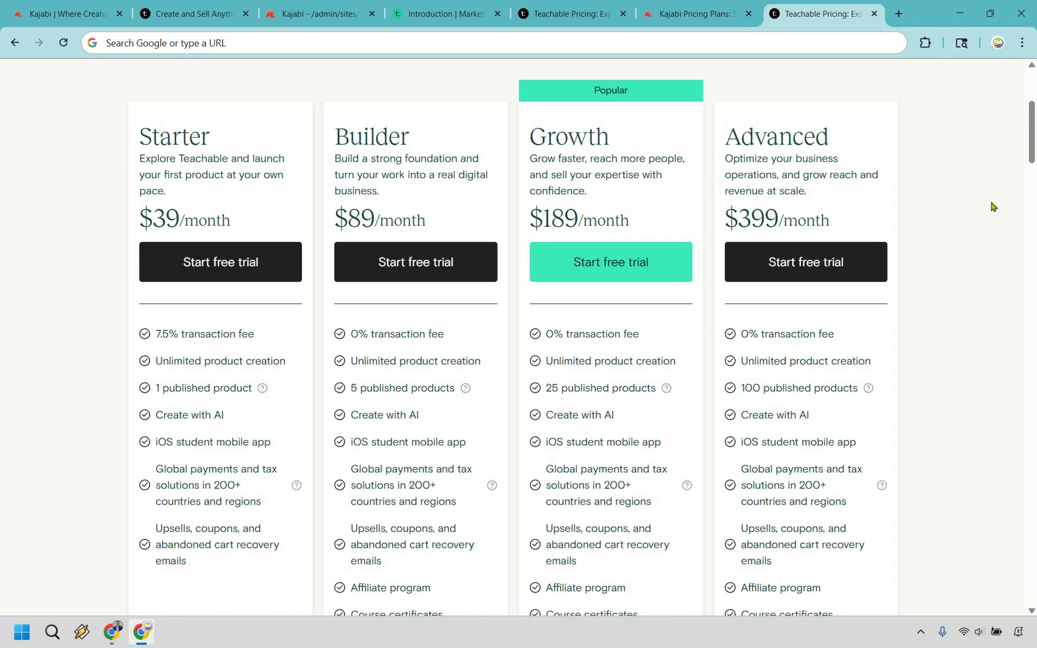
Switch to the first tab, Kajabi's homepage with its $10 billion creator earnings counter
{"action": "key", "text": "ctrl+1"}
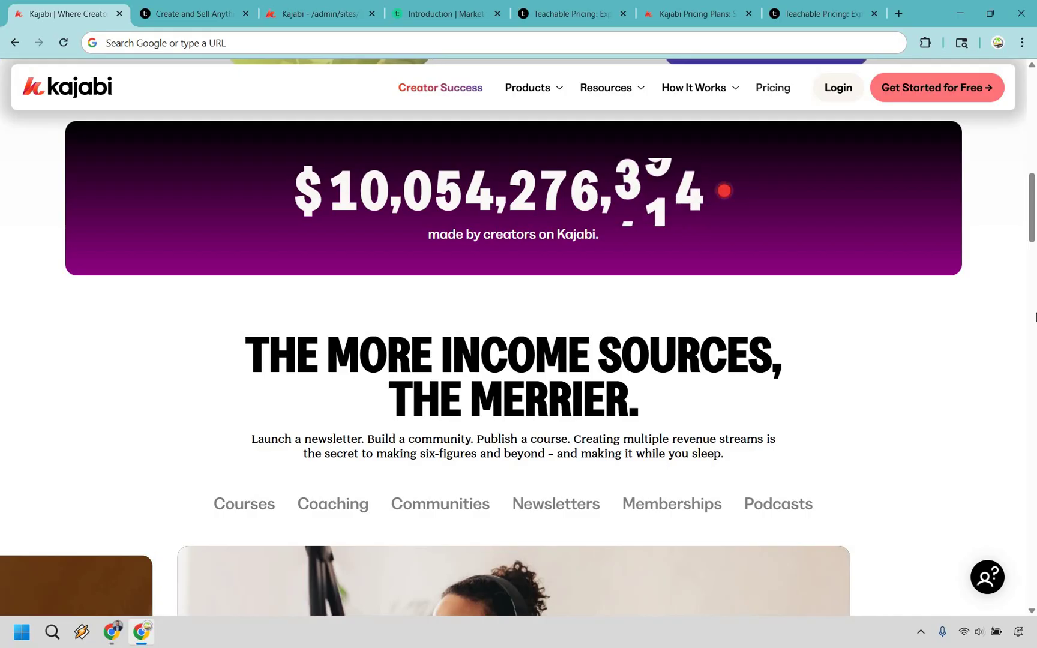
{"action": "key", "text": "ctrl+Tab"}
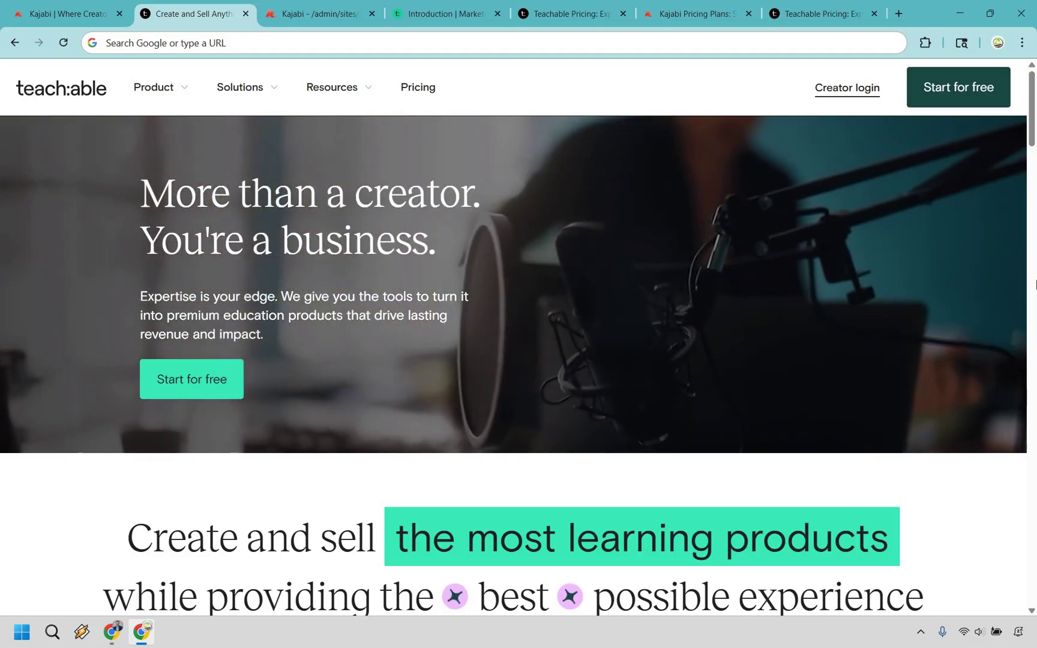
Return to the Kajabi homepage headed 'DREAM IT. BUILD IT. MONETIZE IT.'
{"action": "key", "text": "ctrl+shift+Tab"}
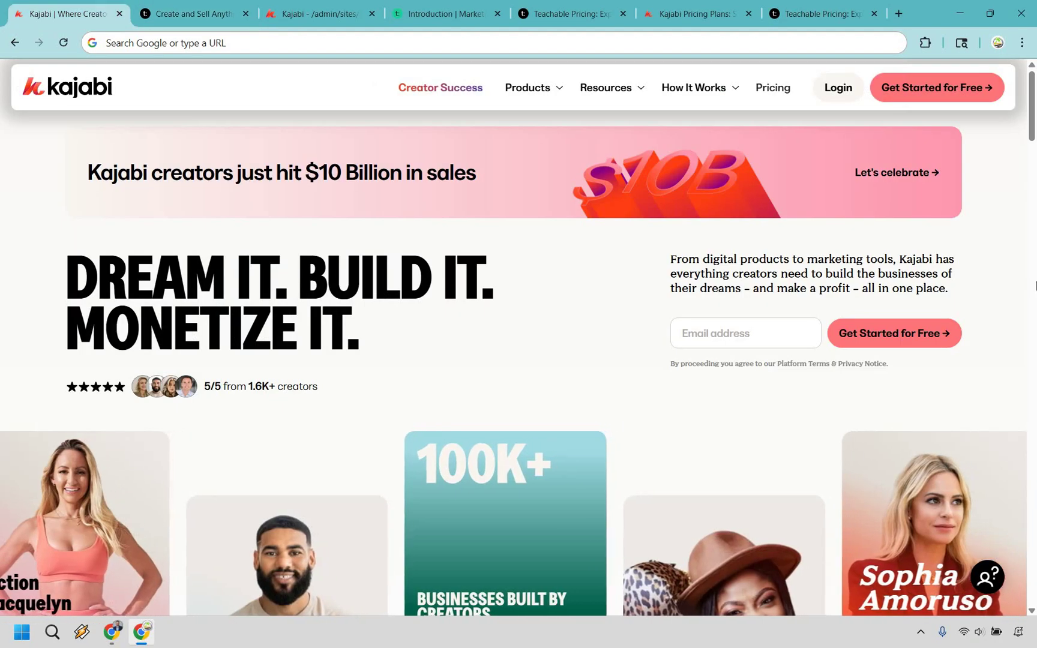